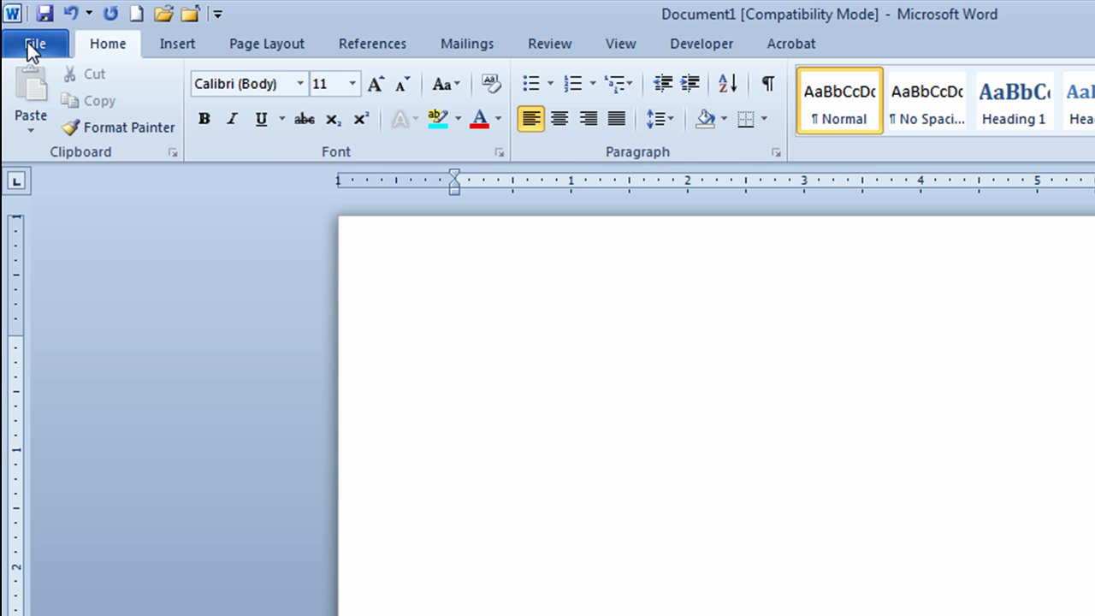
# - Open AutoCorrect Options from Word Options' Proofing page and scroll through the built-in replacement list
pyautogui.click(28, 42)
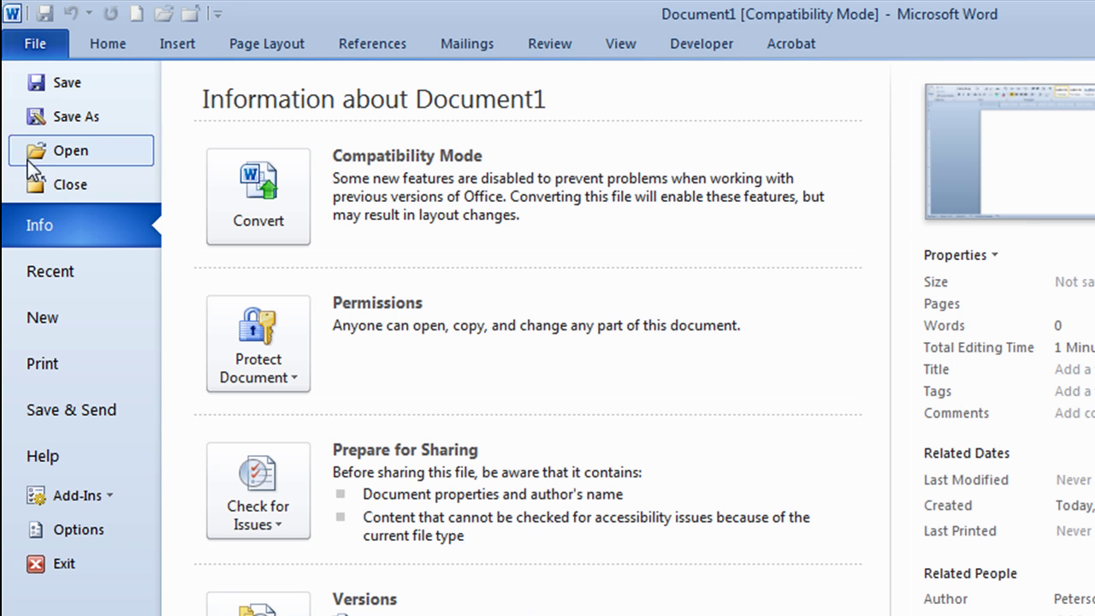
pyautogui.click(62, 529)
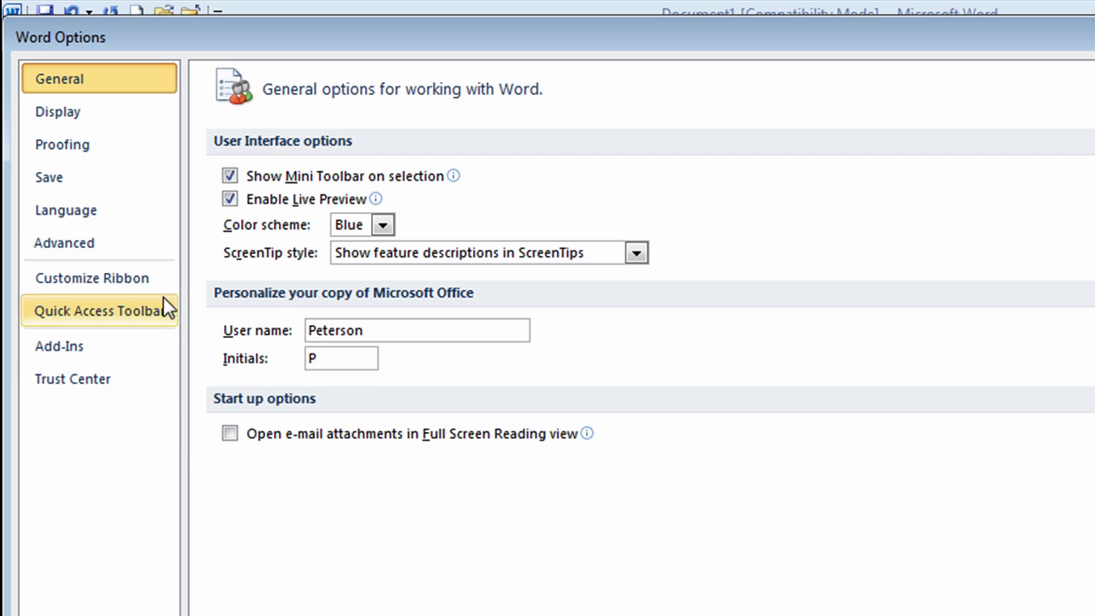
pyautogui.click(67, 148)
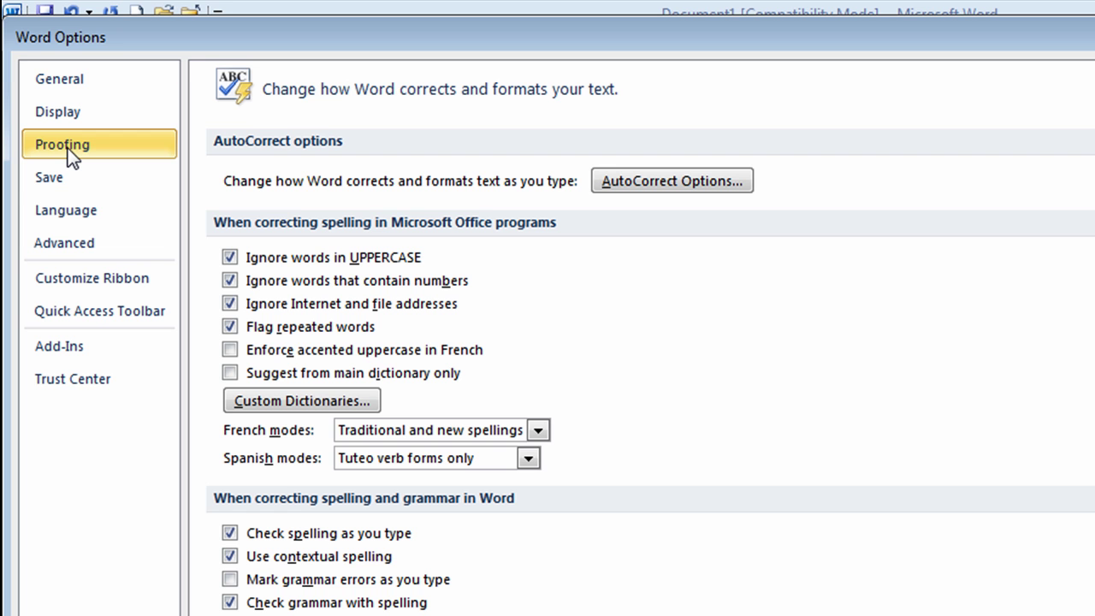
pyautogui.click(713, 183)
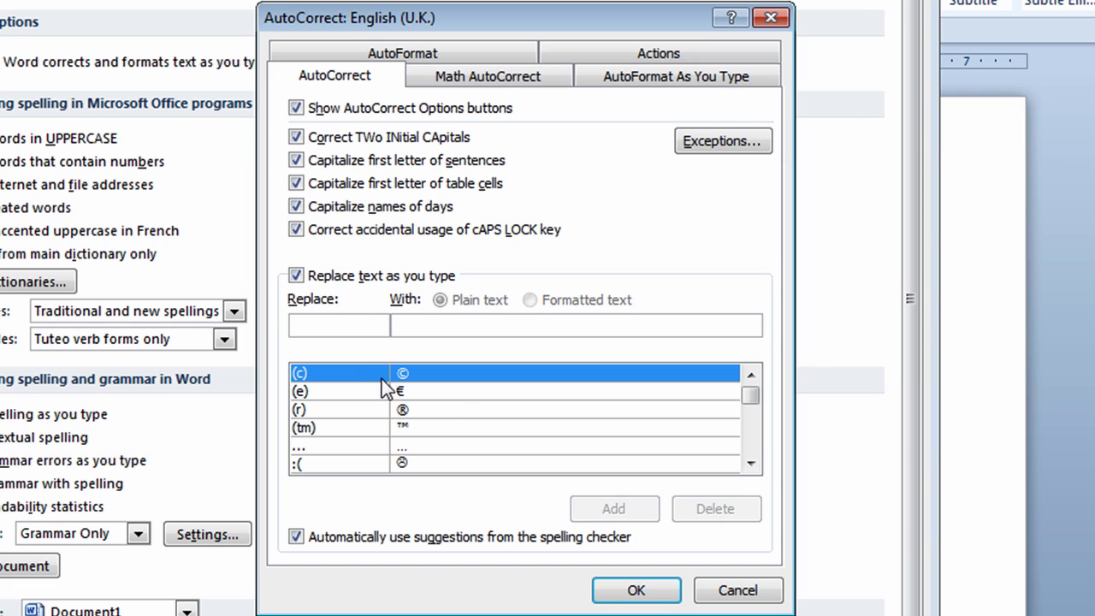
pyautogui.moveTo(754, 462); pyautogui.dragTo(751, 463)
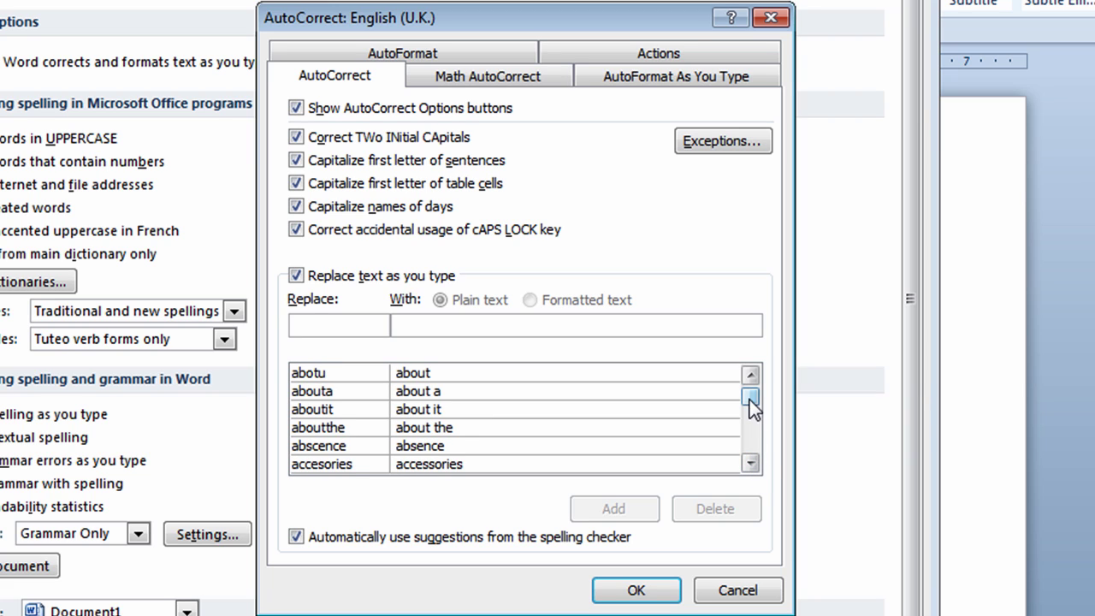
pyautogui.moveTo(749, 399); pyautogui.dragTo(749, 387)
pyautogui.click(660, 379)
# - Enter jp as the Replace shortcut and the author's full name as its With text
pyautogui.click(318, 323)
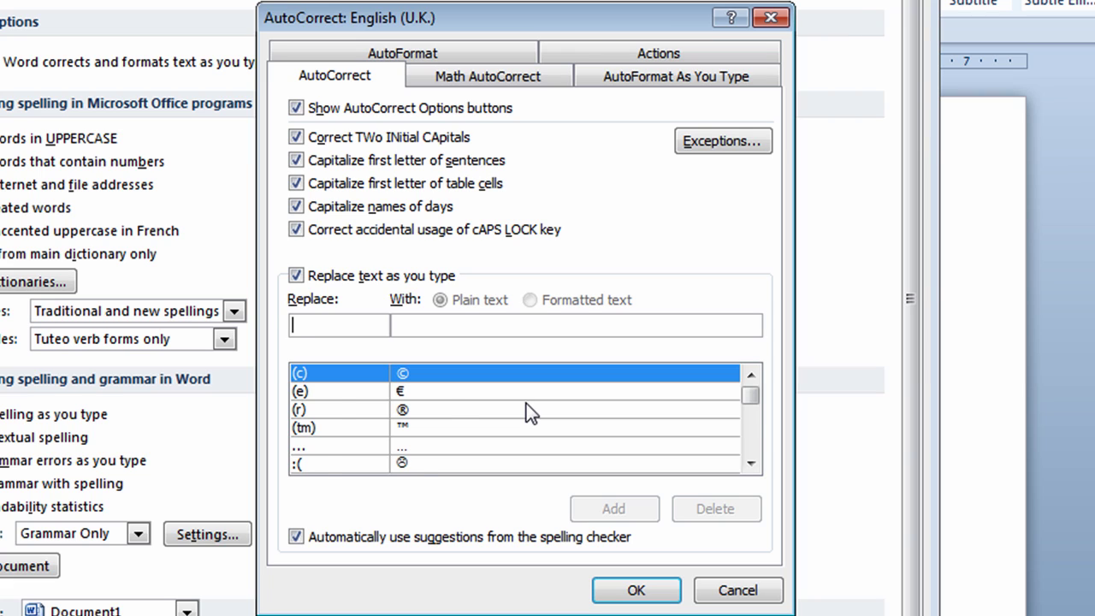
pyautogui.write('jp')
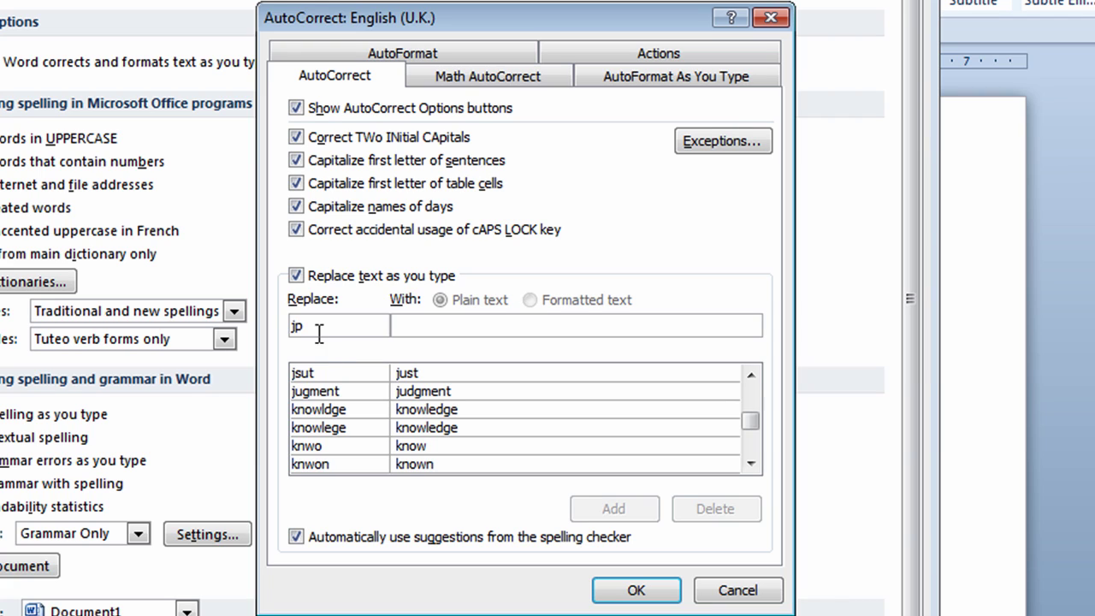
pyautogui.click(430, 329)
pyautogui.write('Joe')
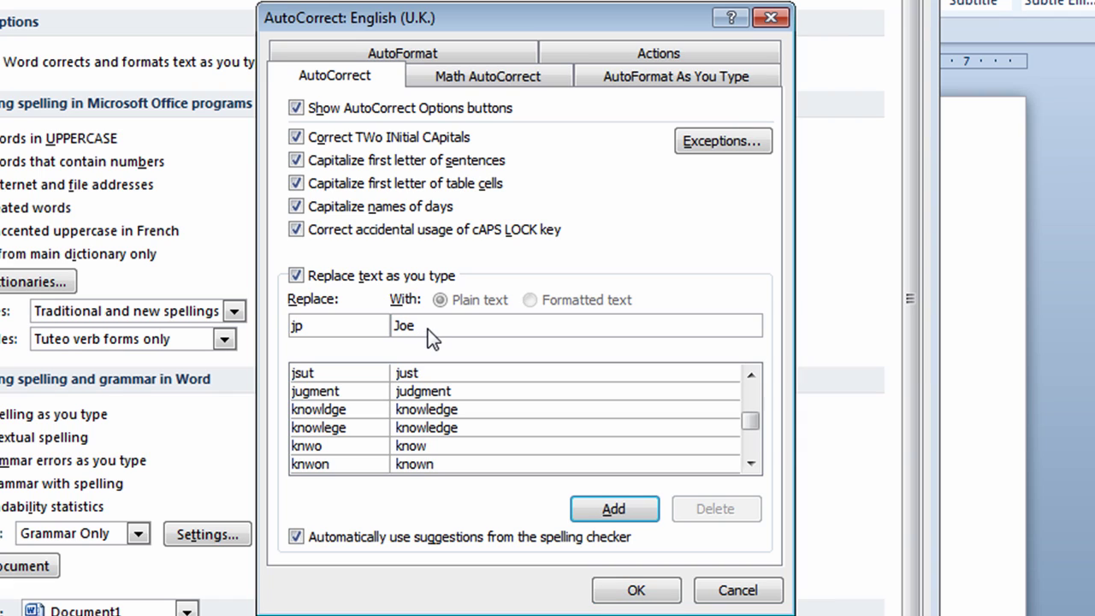
pyautogui.write(' Peterson')
# - Save the jp entry, close Word Options, and type jp on two lines, the second ending with a period
pyautogui.click(633, 592)
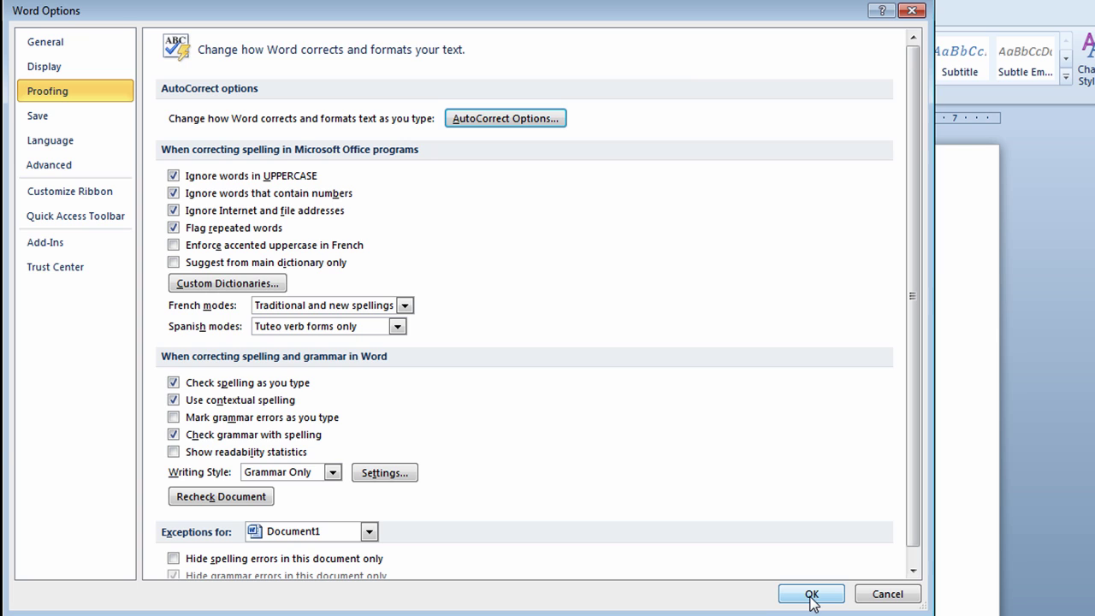
pyautogui.click(810, 597)
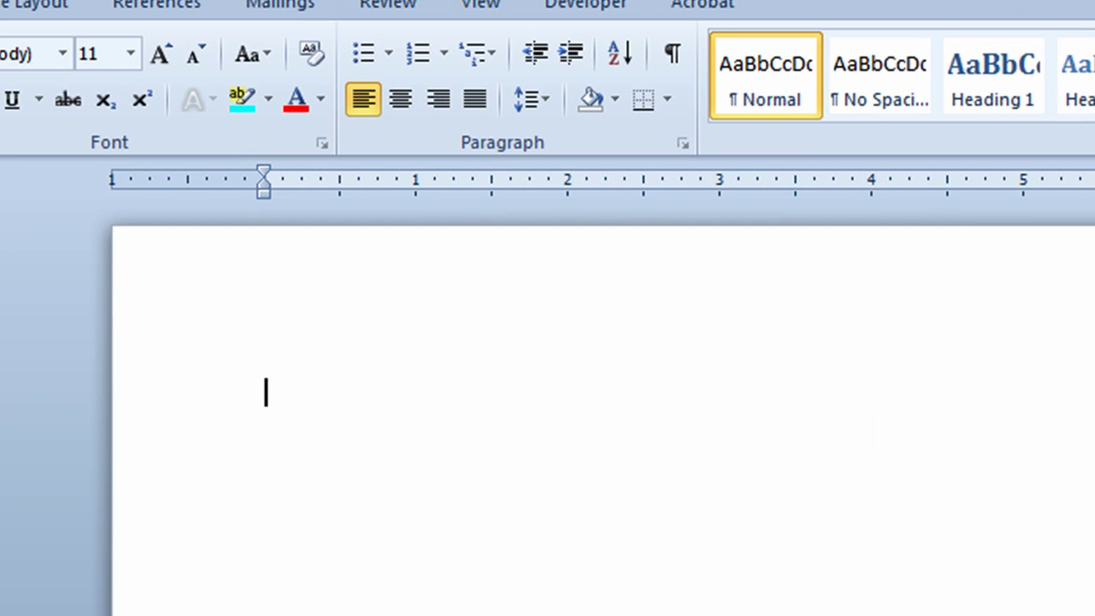
pyautogui.write('jp')
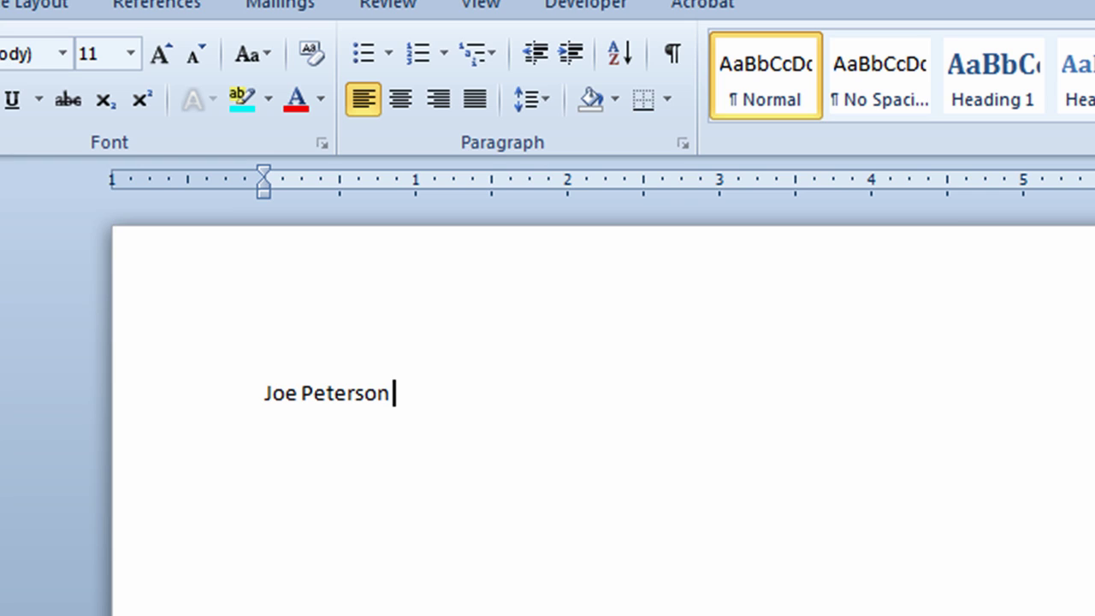
pyautogui.press('Return')
pyautogui.write('jp.')
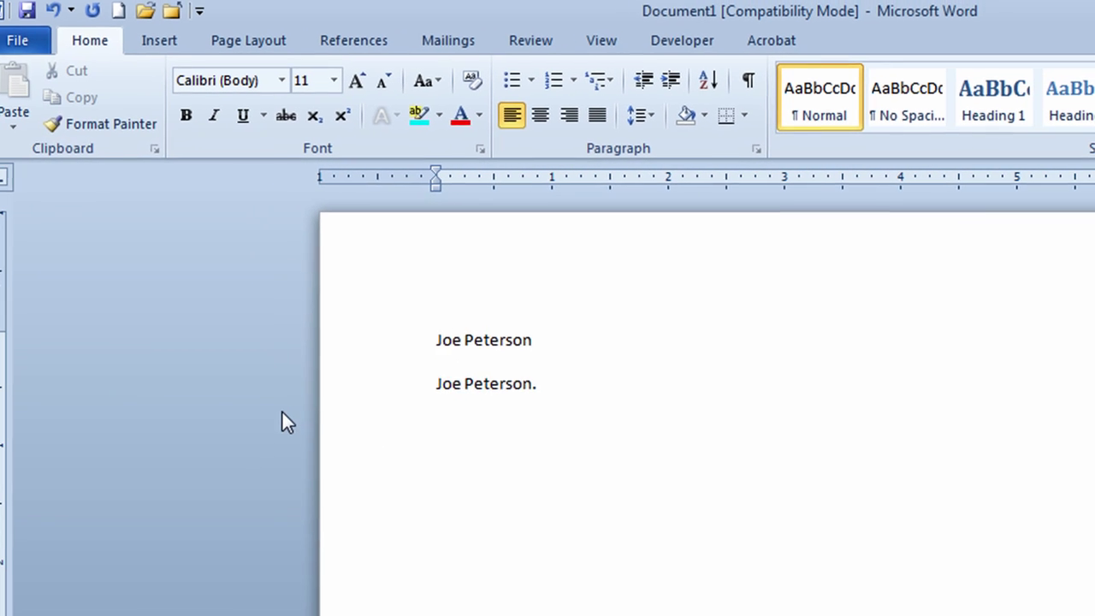
# - Reopen the AutoCorrect dialog through File > Options > Proofing
pyautogui.click(31, 48)
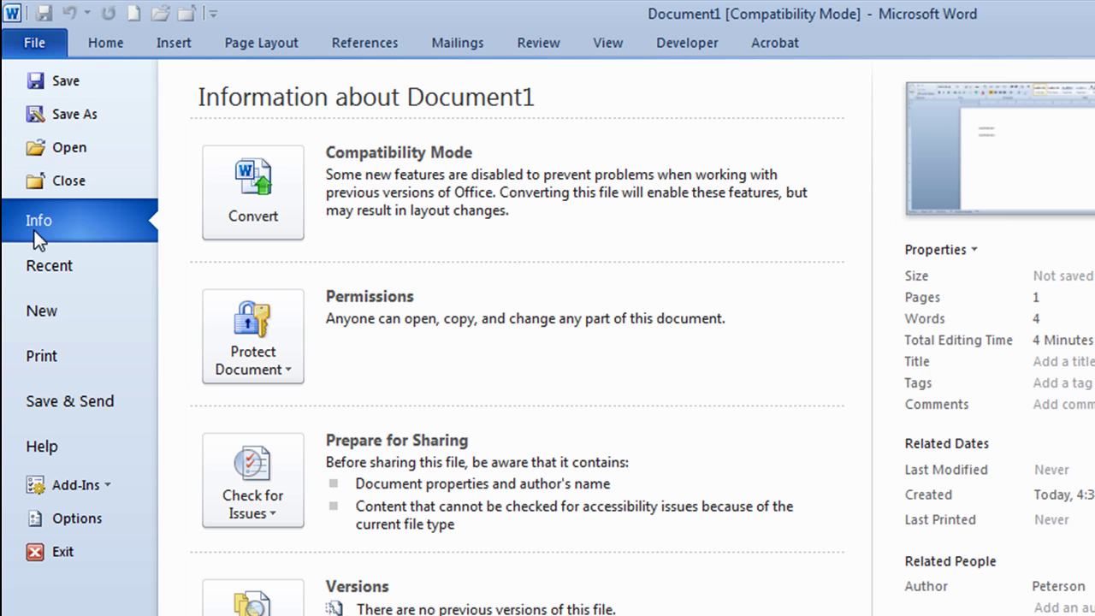
pyautogui.click(93, 521)
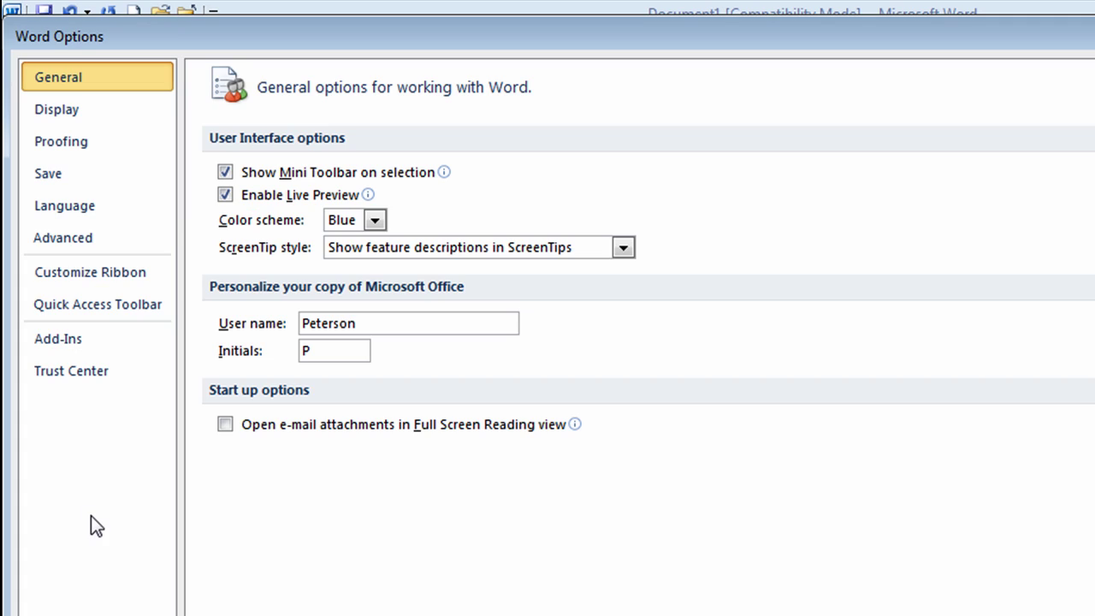
pyautogui.click(62, 146)
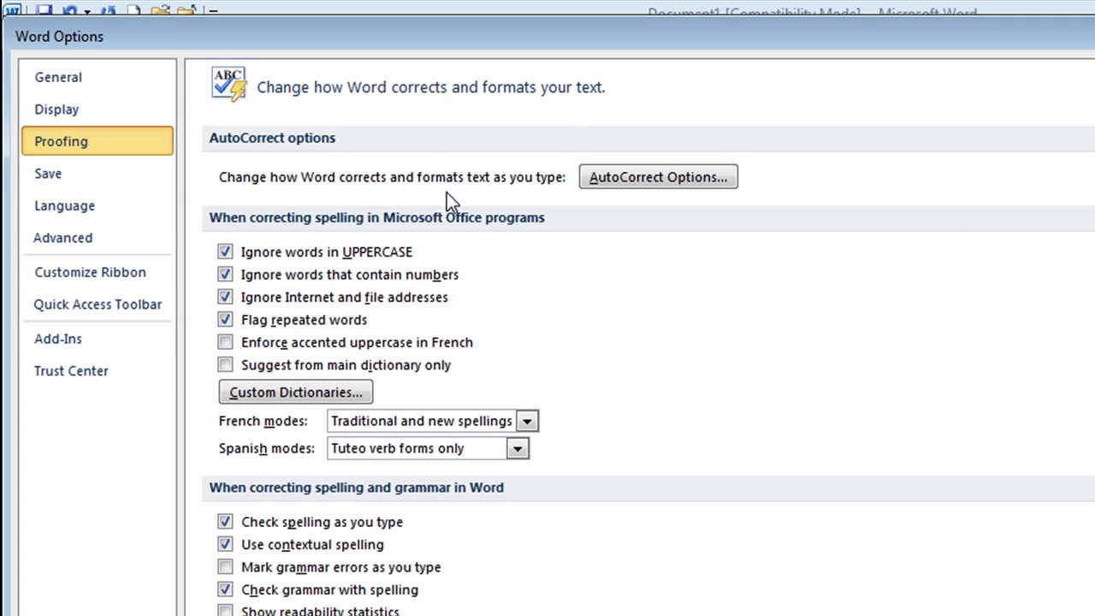
pyautogui.click(660, 178)
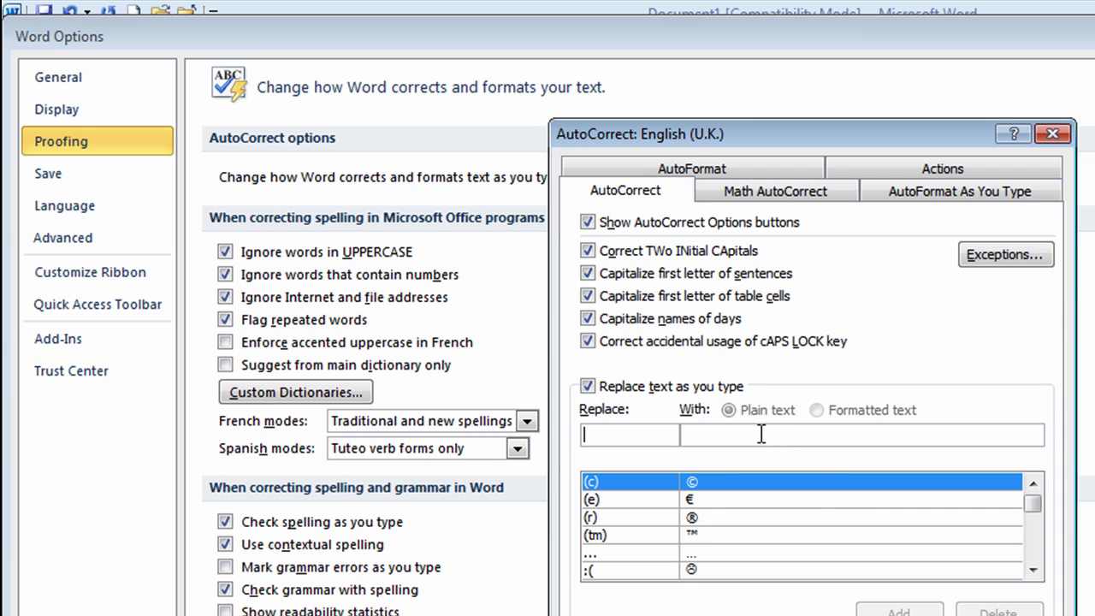
# - Add the AutoCorrect entry sl → 'Southlake Regional Health Center' and confirm it
pyautogui.click(645, 435)
pyautogui.write('sl')
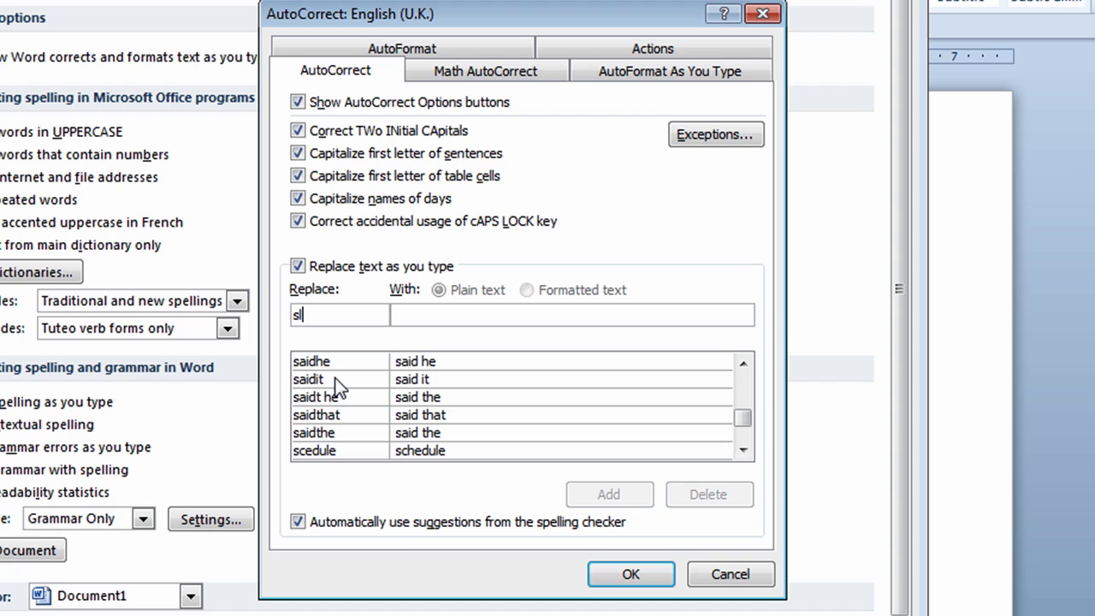
pyautogui.press('Tab')
pyautogui.write('Southlak')
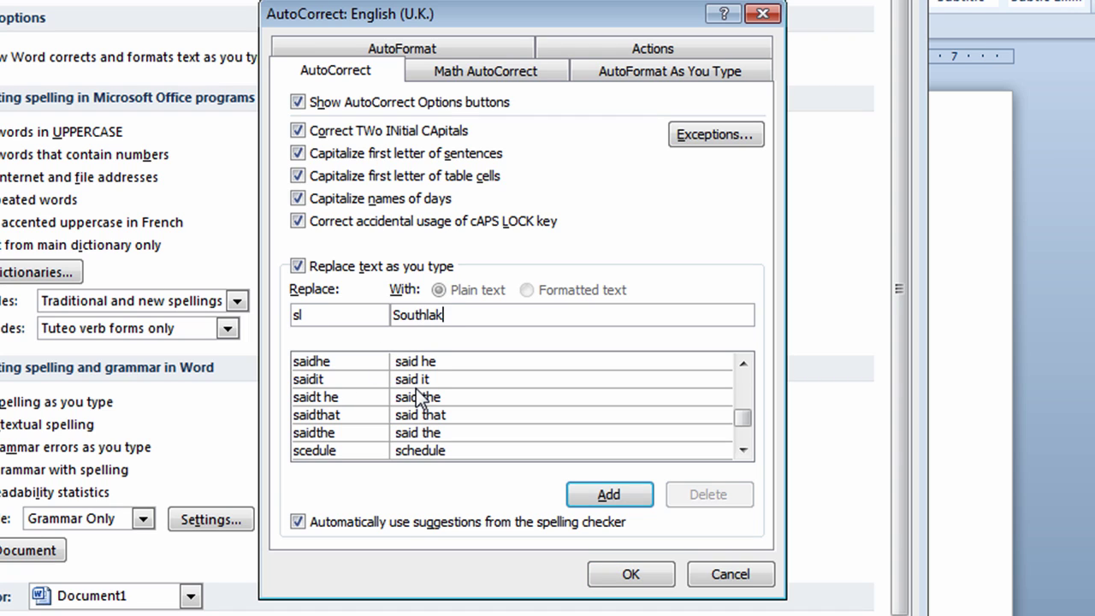
pyautogui.write('e T')
pyautogui.press('BackSpace')
pyautogui.write('Regional Health')
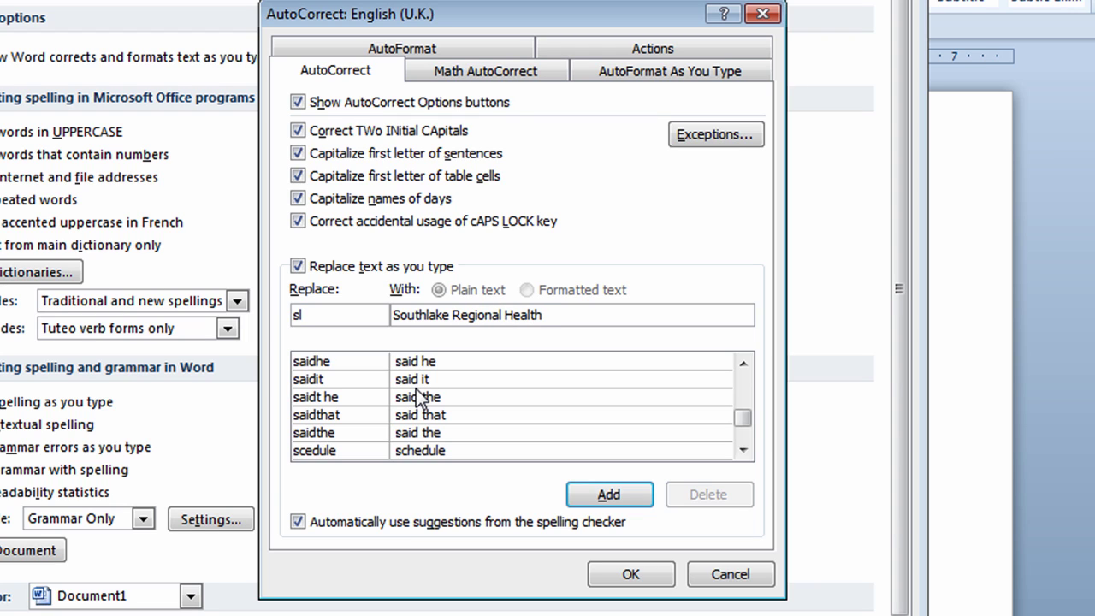
pyautogui.write(' Center')
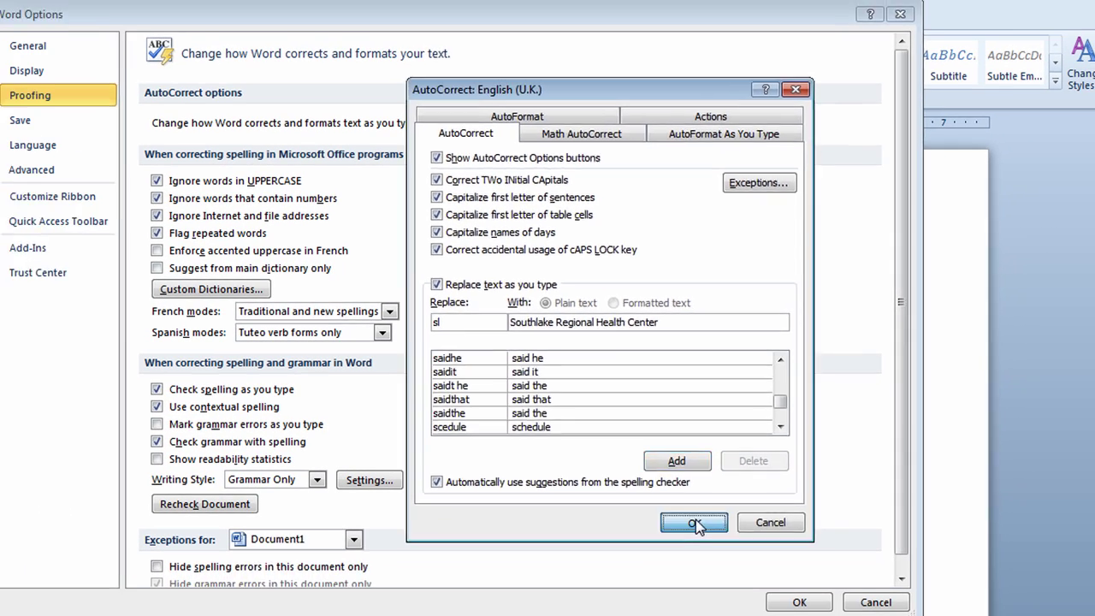
pyautogui.click(695, 524)
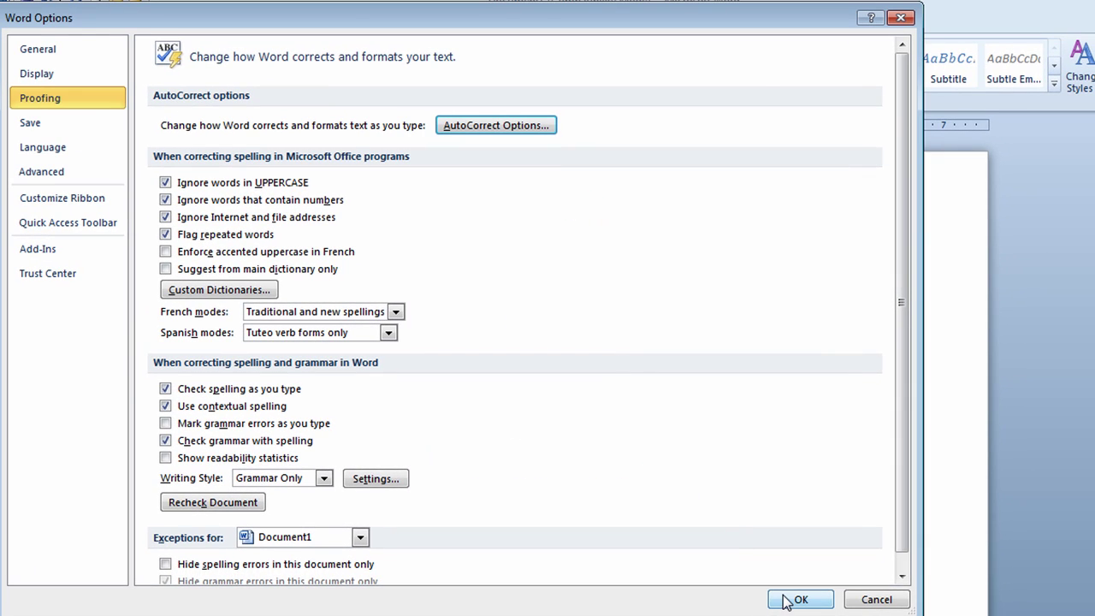
# - Close Word Options and type sl on a new line below the two name lines
pyautogui.click(788, 600)
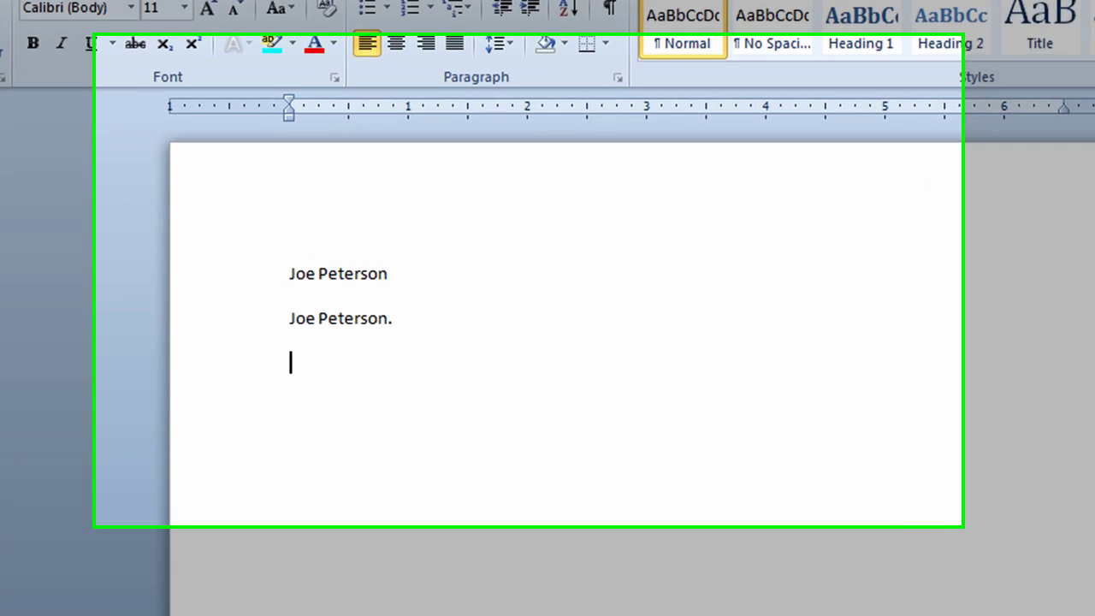
pyautogui.write('sl')
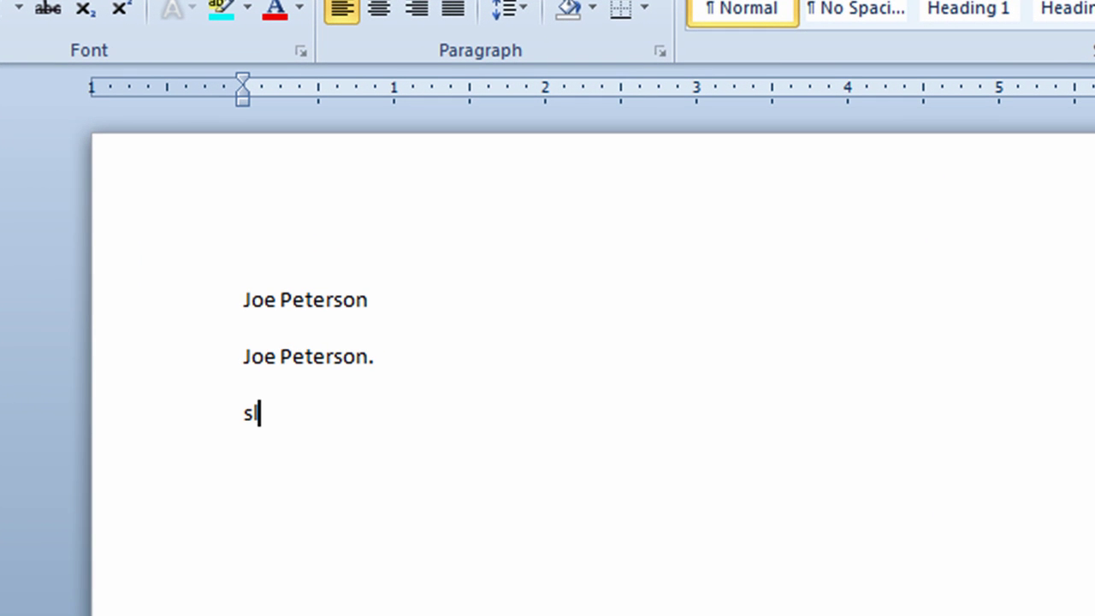